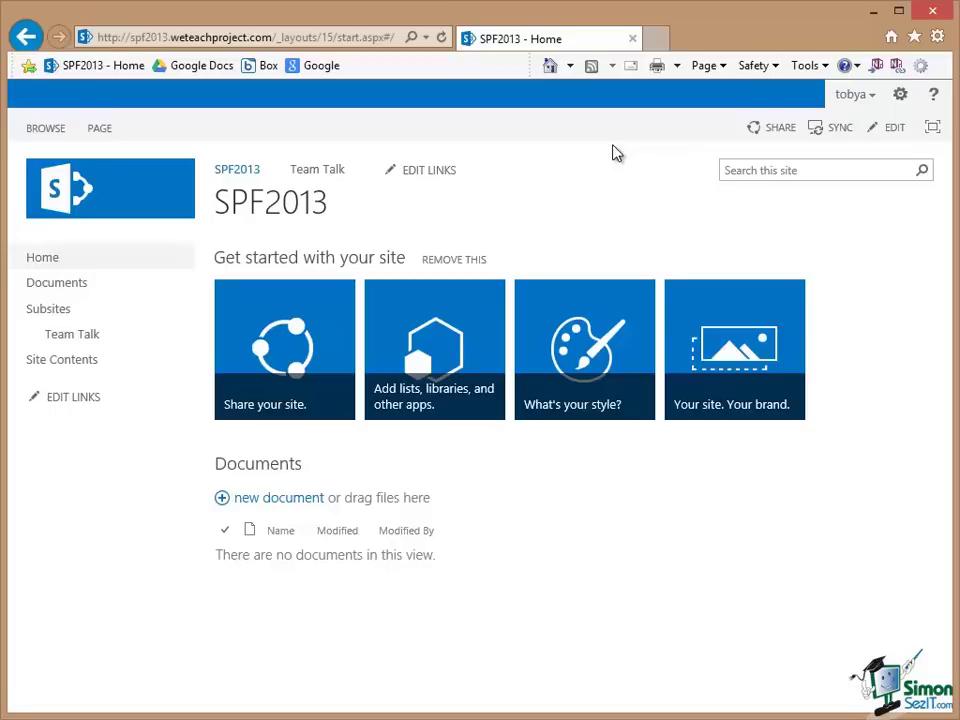
Open Site Settings for the SPF2013 site from the gear menu.
click(902, 96)
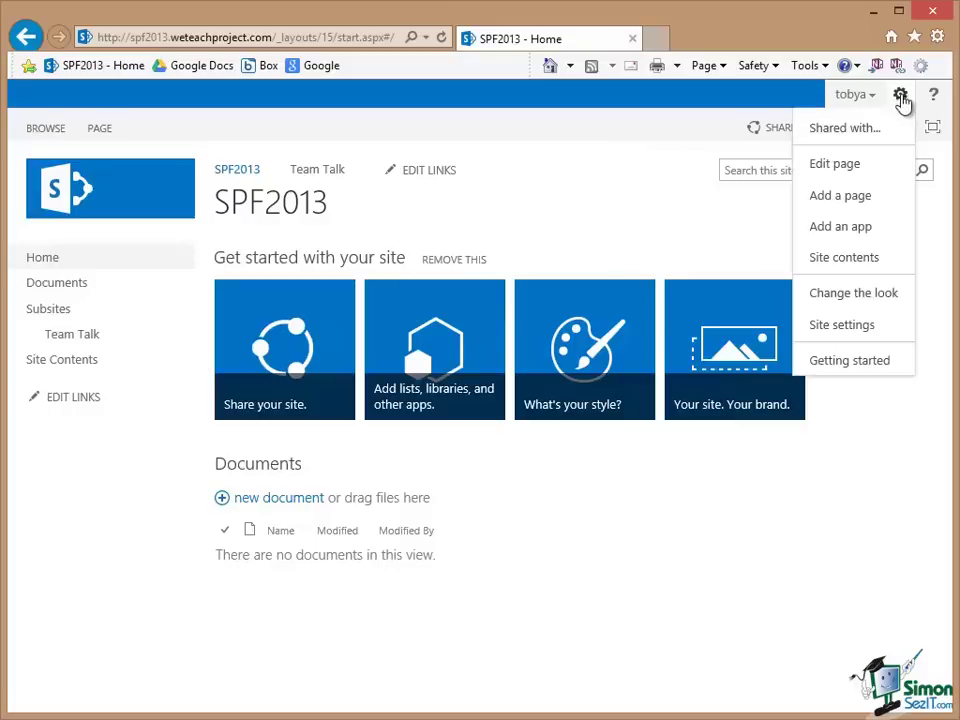
click(857, 327)
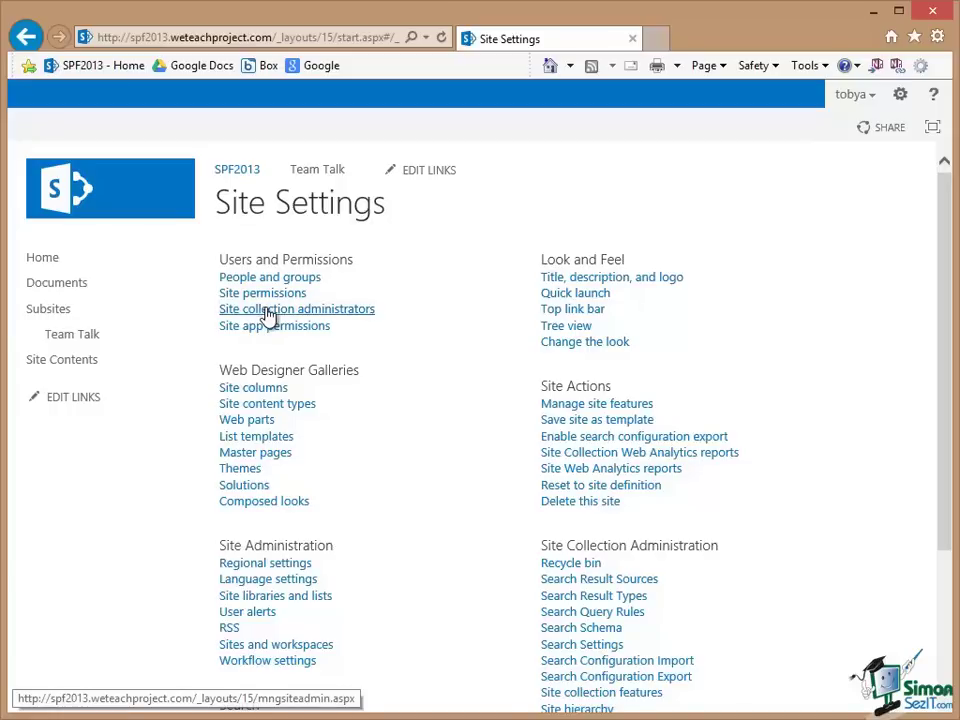
click(268, 313)
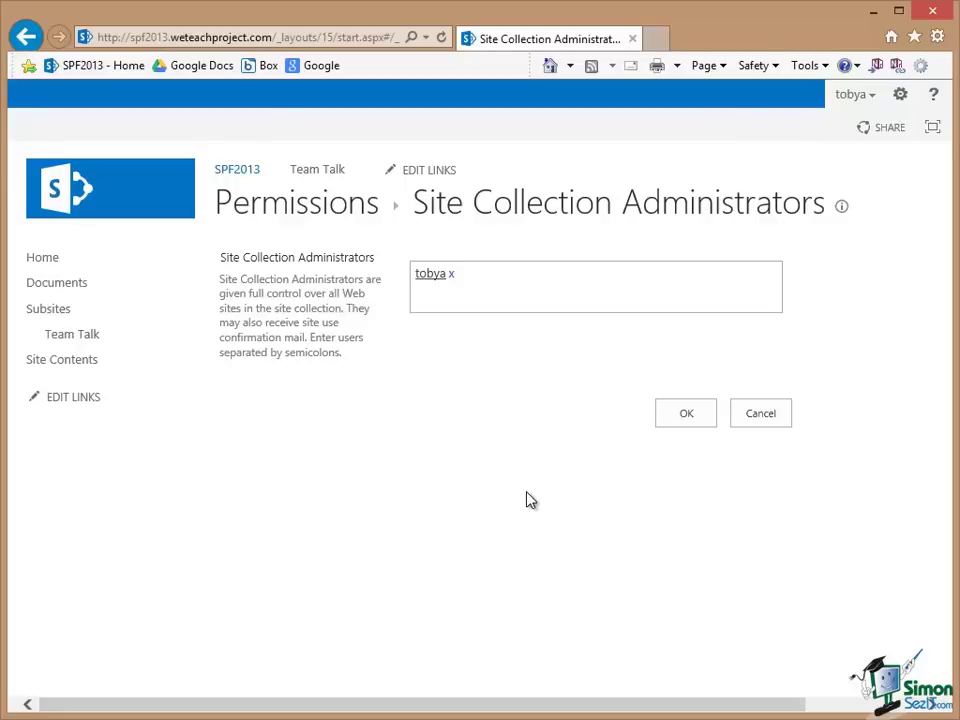
click(759, 416)
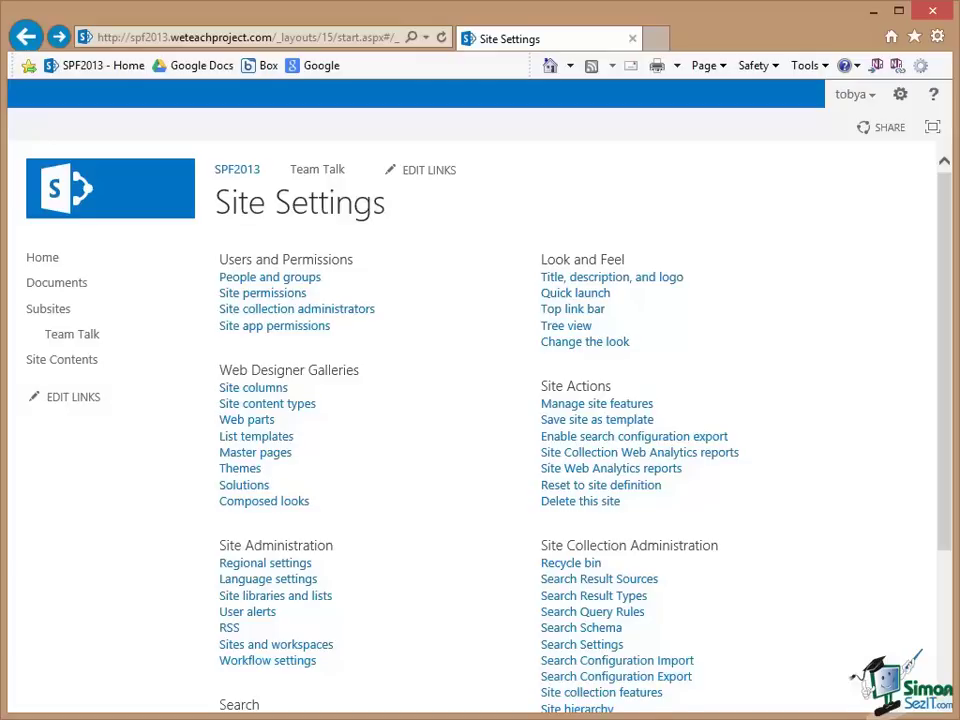
click(290, 327)
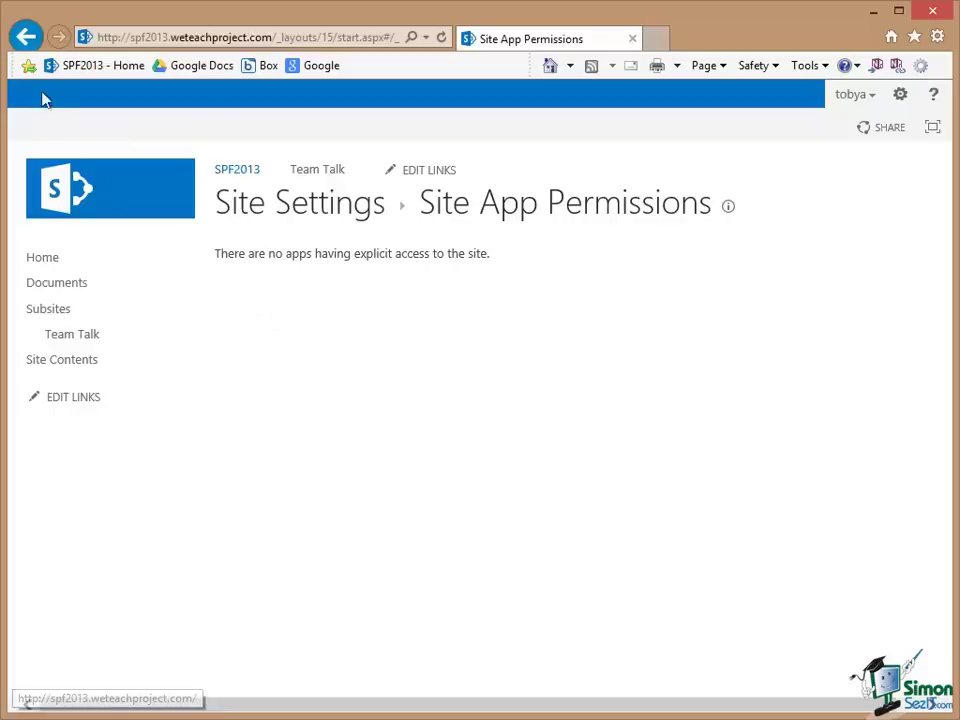
click(24, 37)
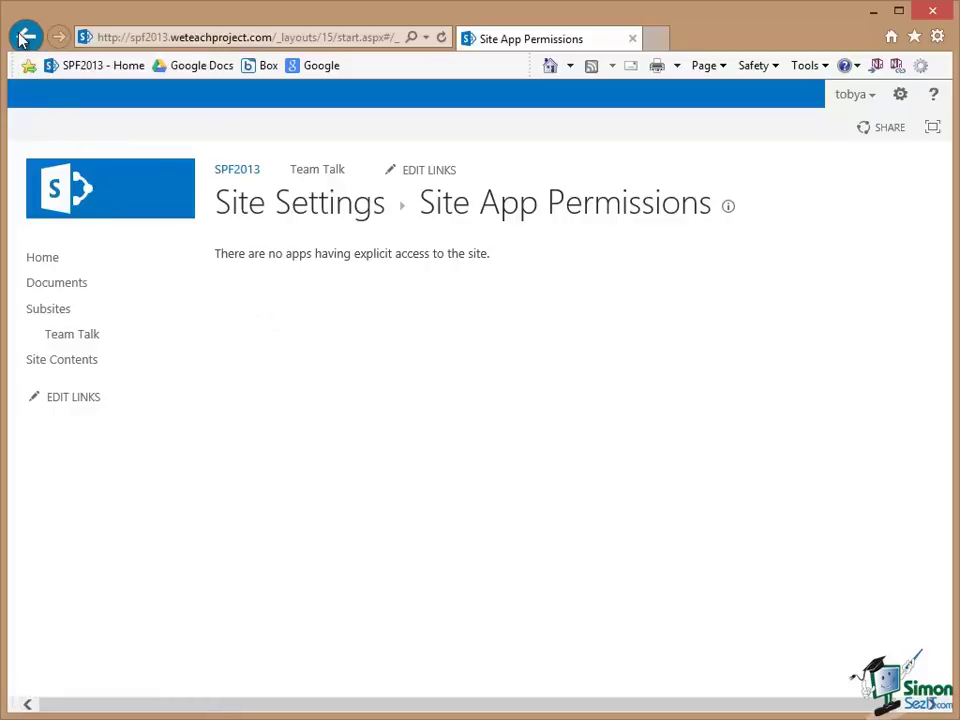
click(24, 37)
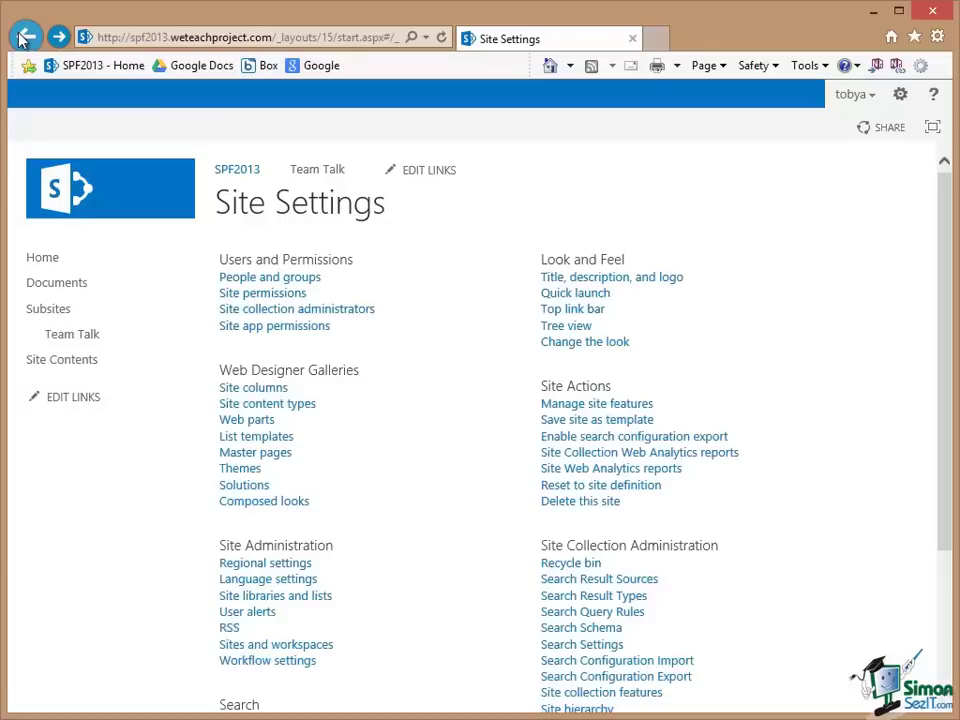
Open People and groups, switch the Members list to List View, then back to Detail View.
click(270, 278)
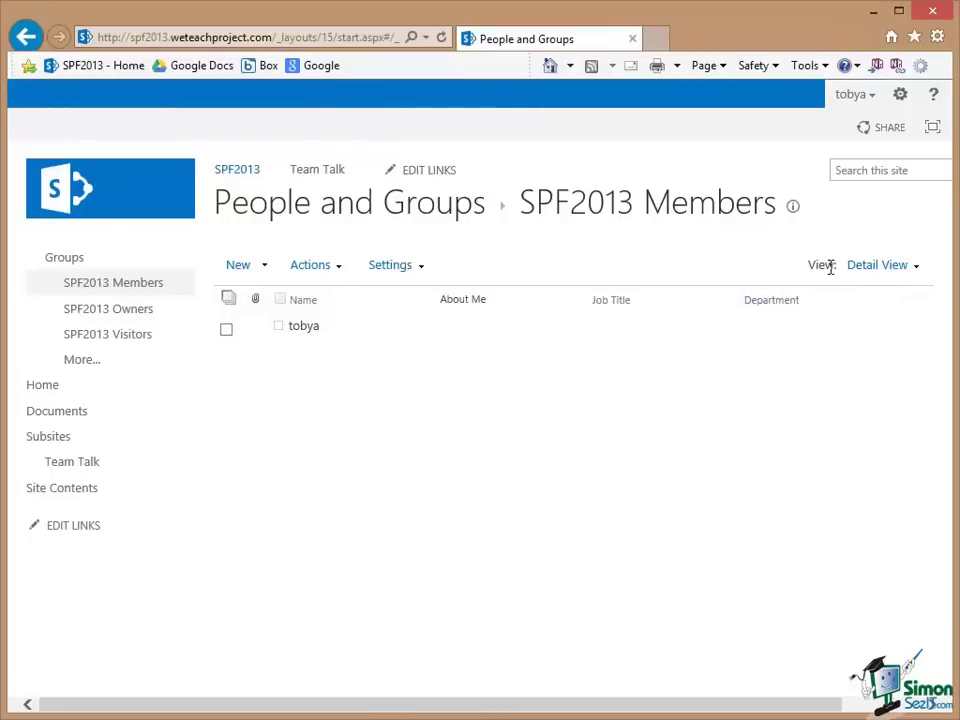
click(913, 266)
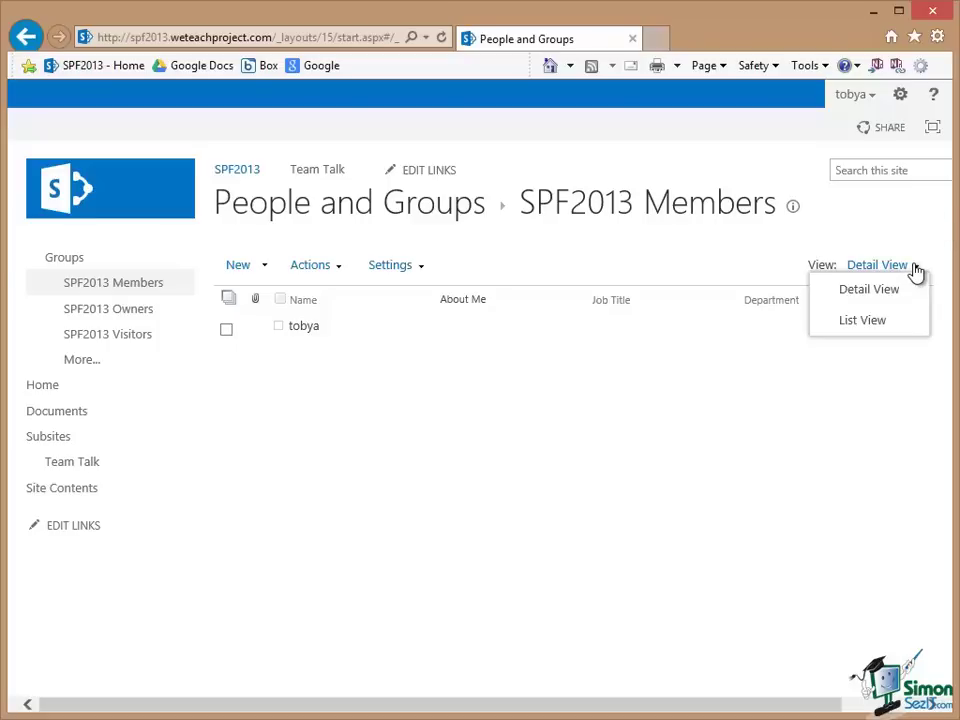
click(864, 325)
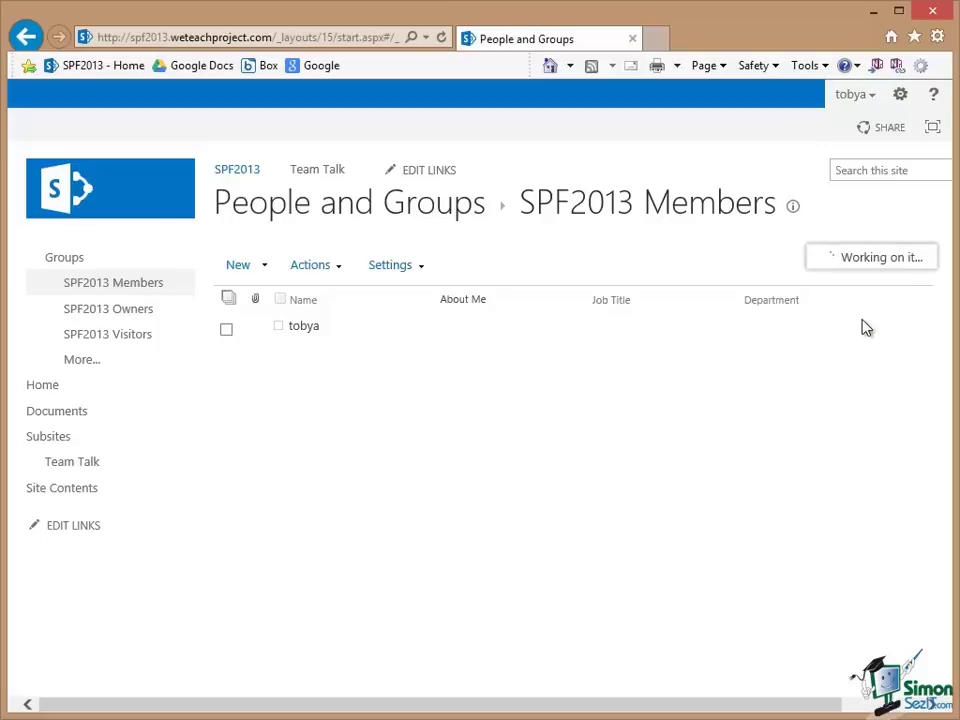
click(914, 270)
click(870, 291)
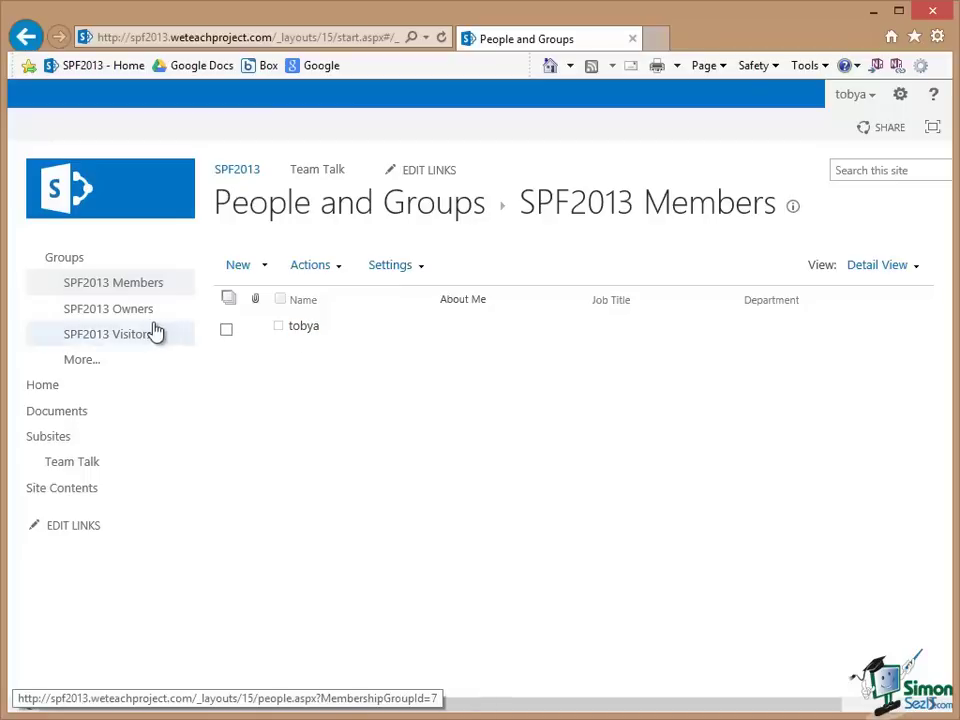
Browse the SPF2013 Owners and SPF2013 Visitors groups, then the full list of site groups.
click(145, 316)
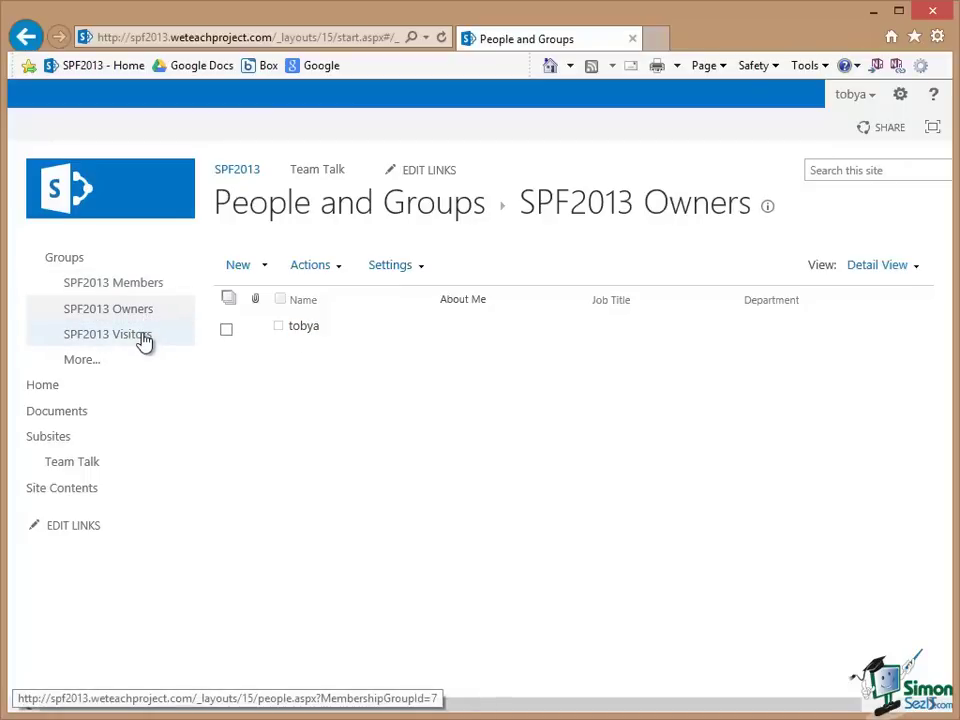
click(145, 336)
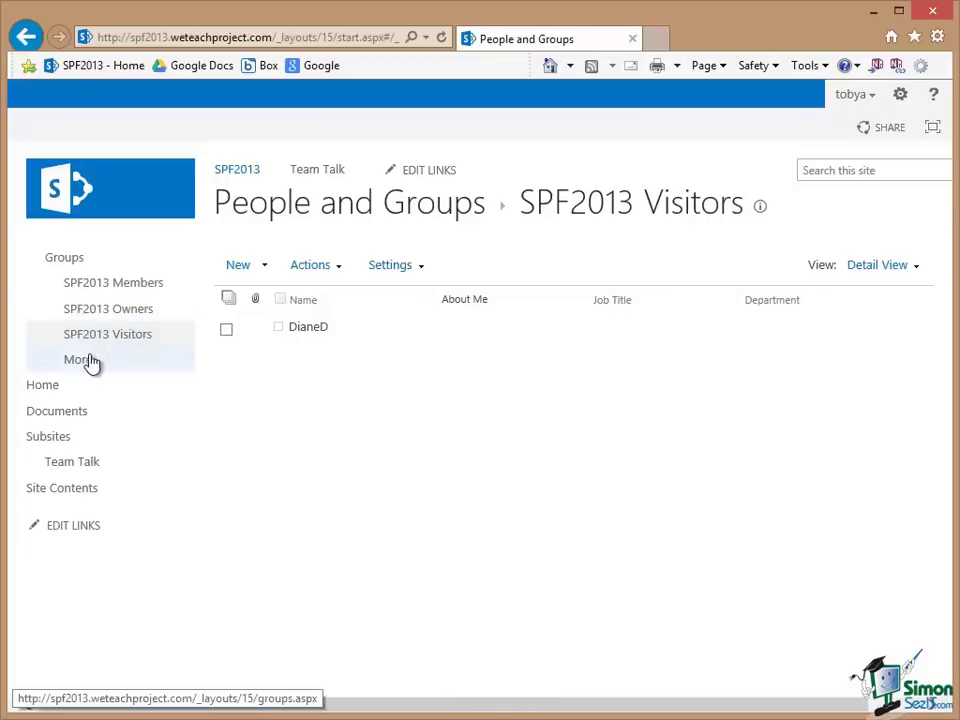
click(89, 362)
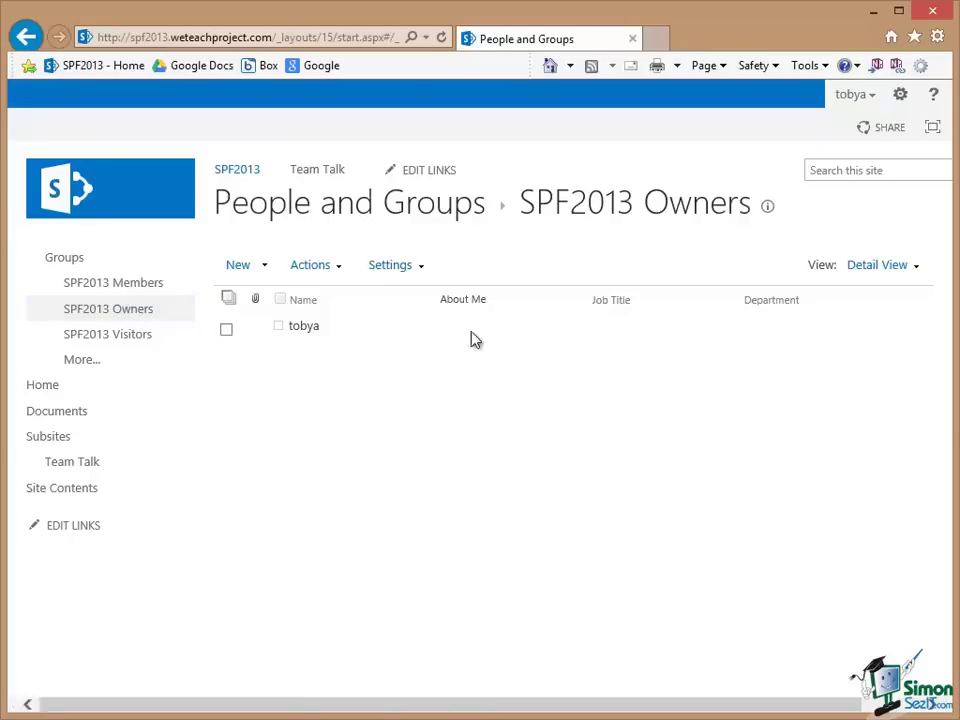
Start sharing the site, entering the invitee's user name and a welcome invitation message.
click(882, 135)
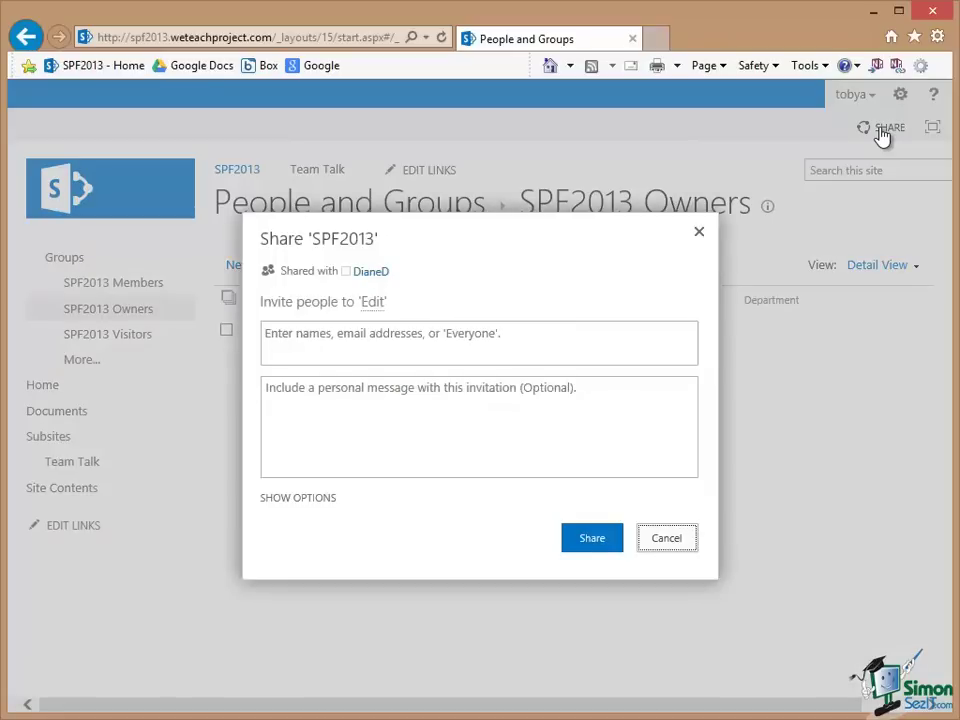
click(274, 341)
text(brion)
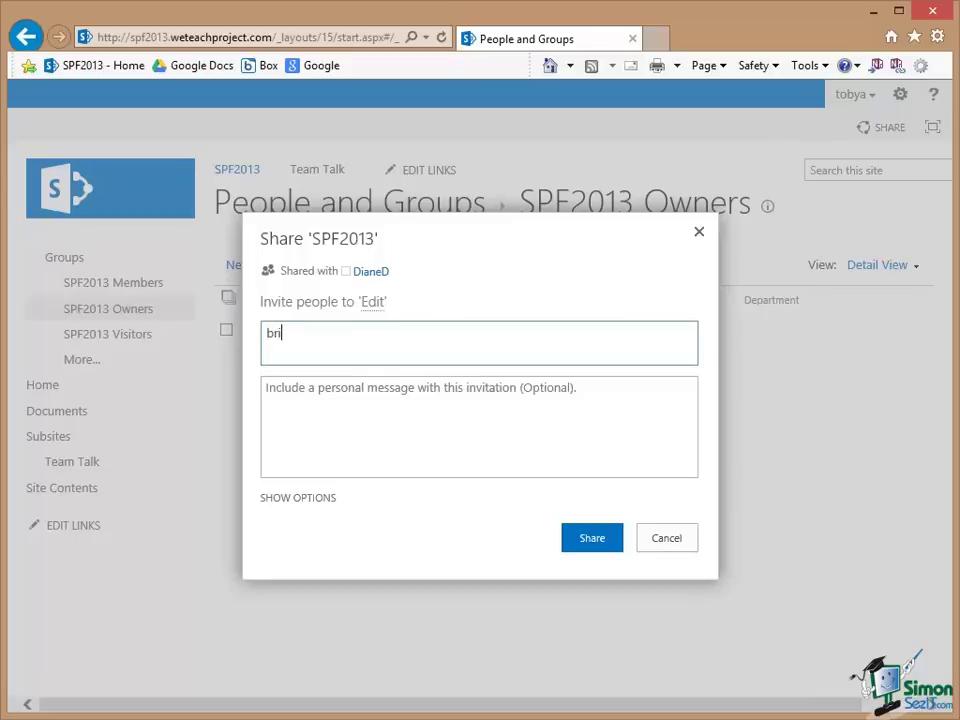
click(588, 428)
text(Hello Briony - please)
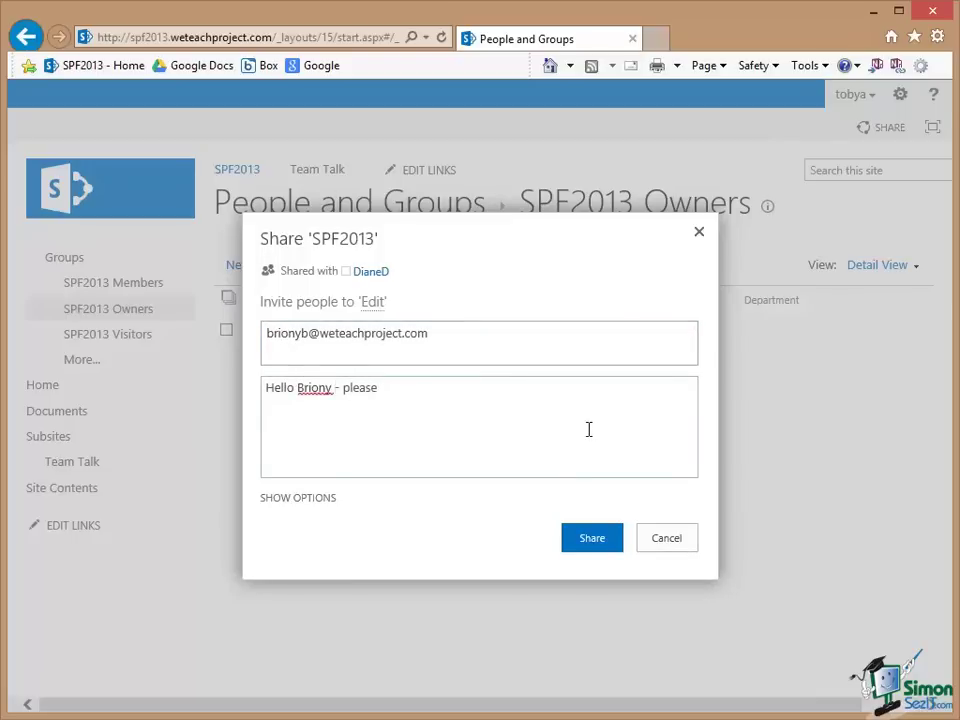
text( join us!)
Place the invitee in SPF2013 Owners [Full Control] and send the invitation.
click(300, 499)
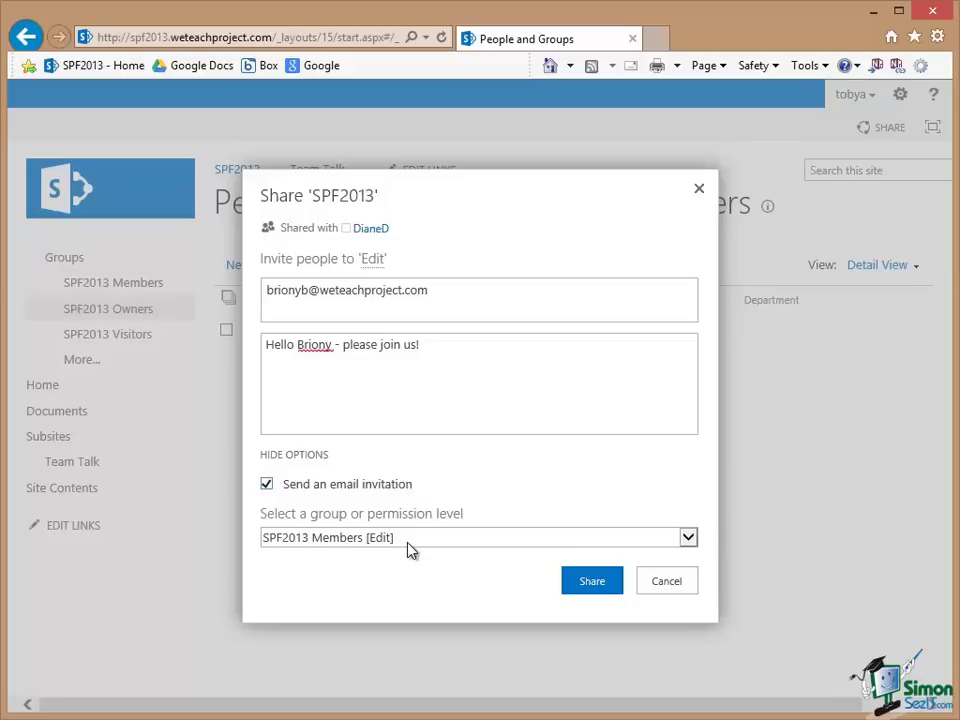
click(688, 540)
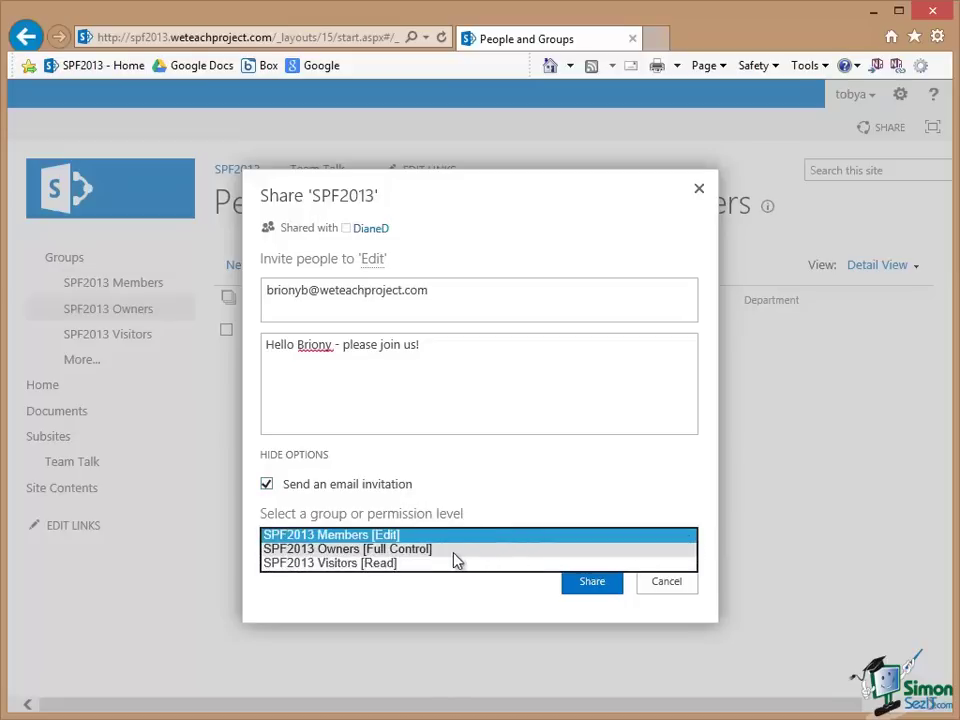
click(383, 550)
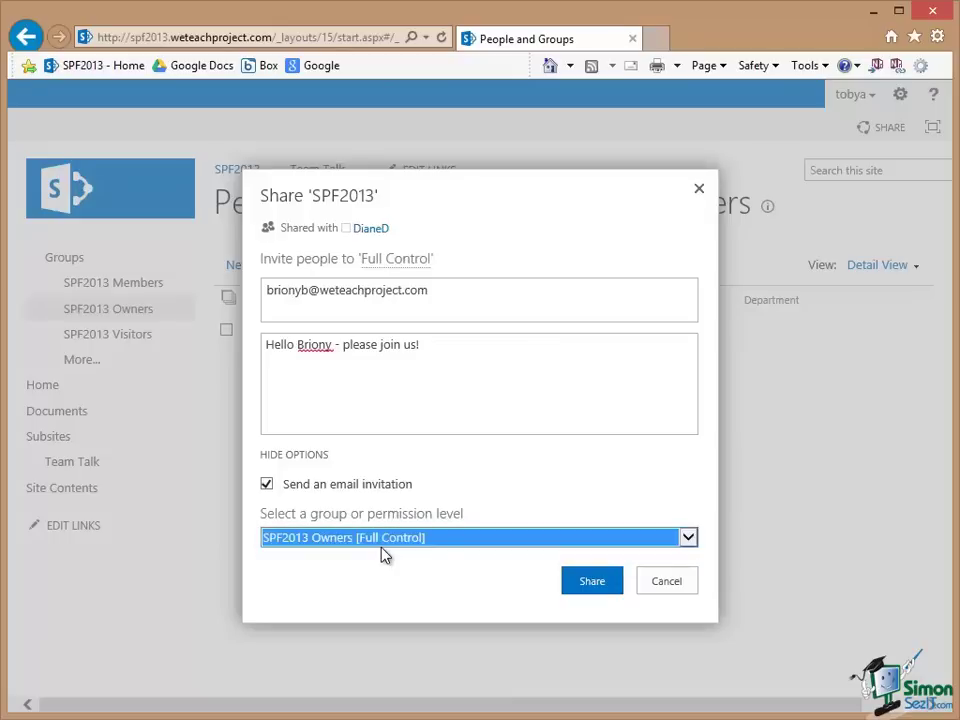
click(593, 581)
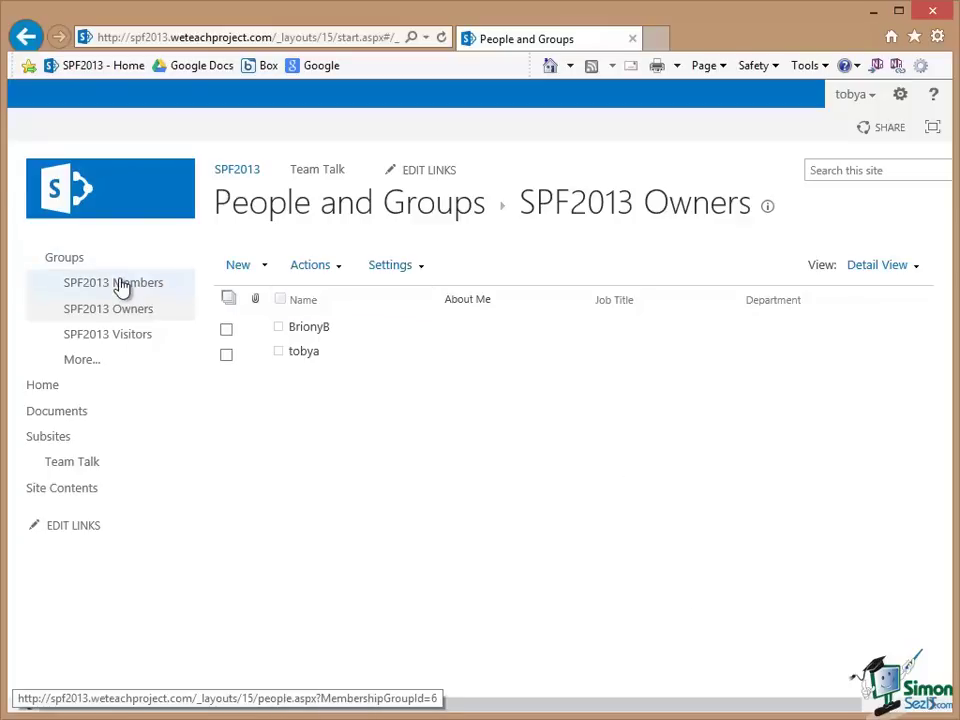
click(120, 287)
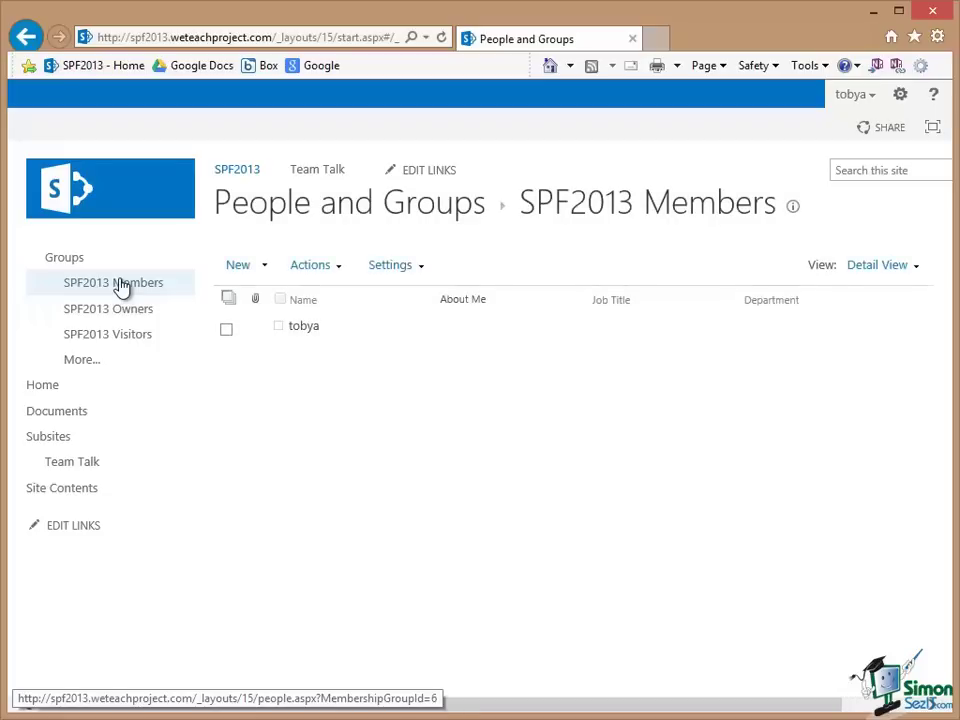
Add a new user to SPF2013 Members with a personal join message and e-mail invitation enabled.
click(265, 270)
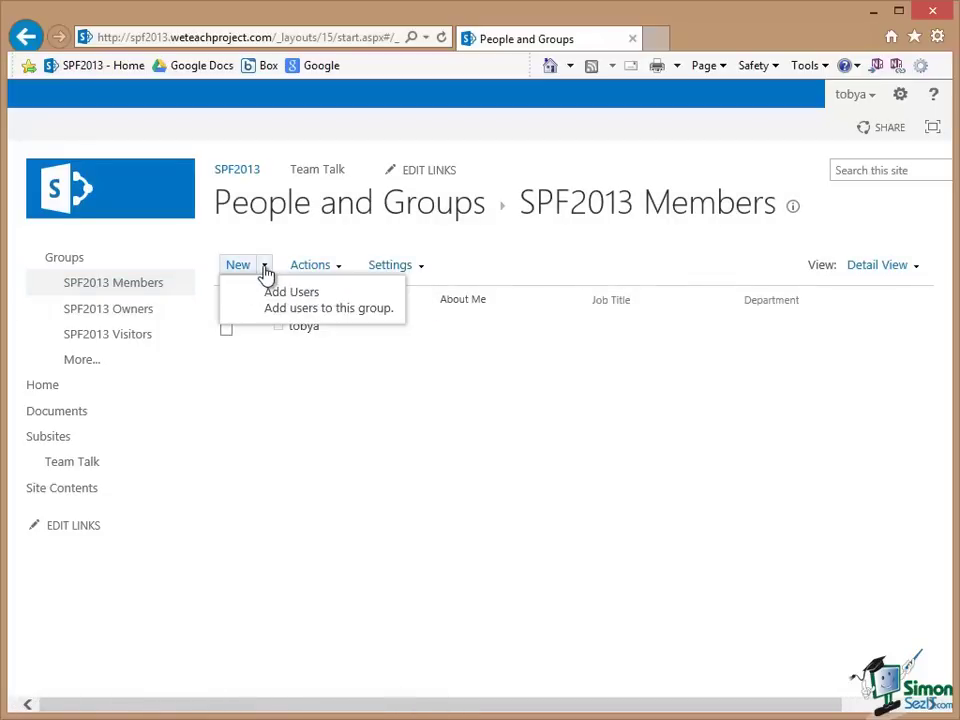
click(305, 304)
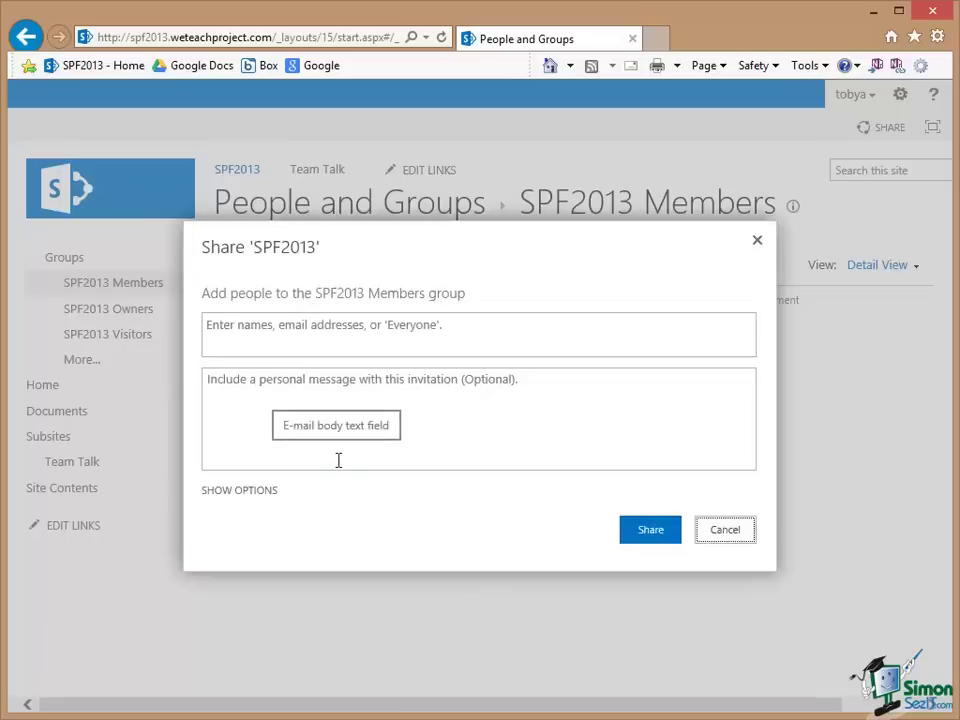
click(210, 326)
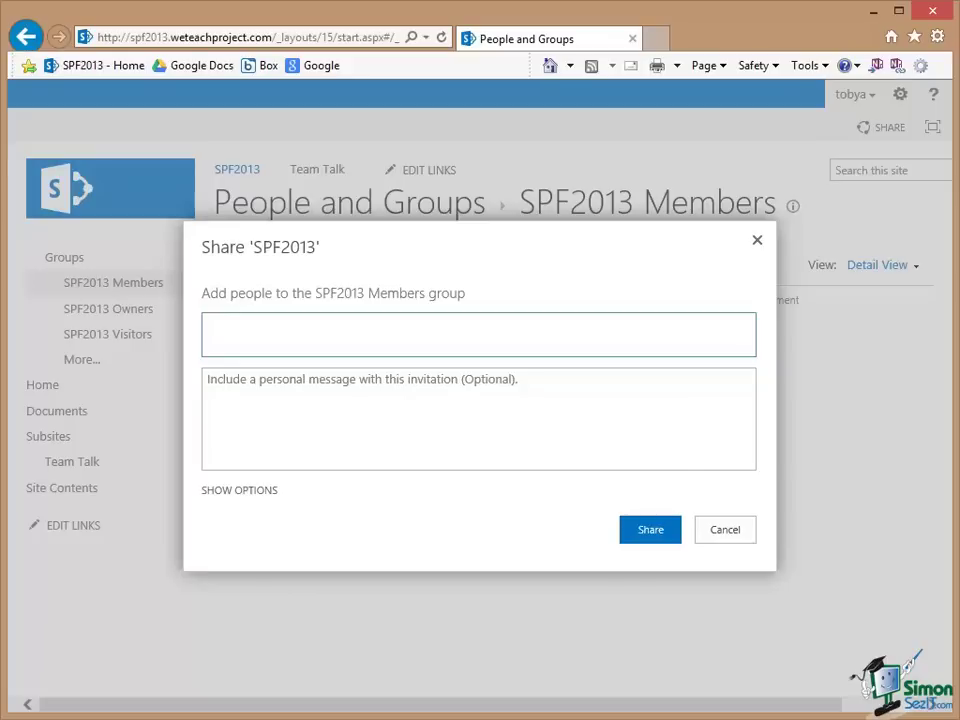
text(CarlC)
click(214, 378)
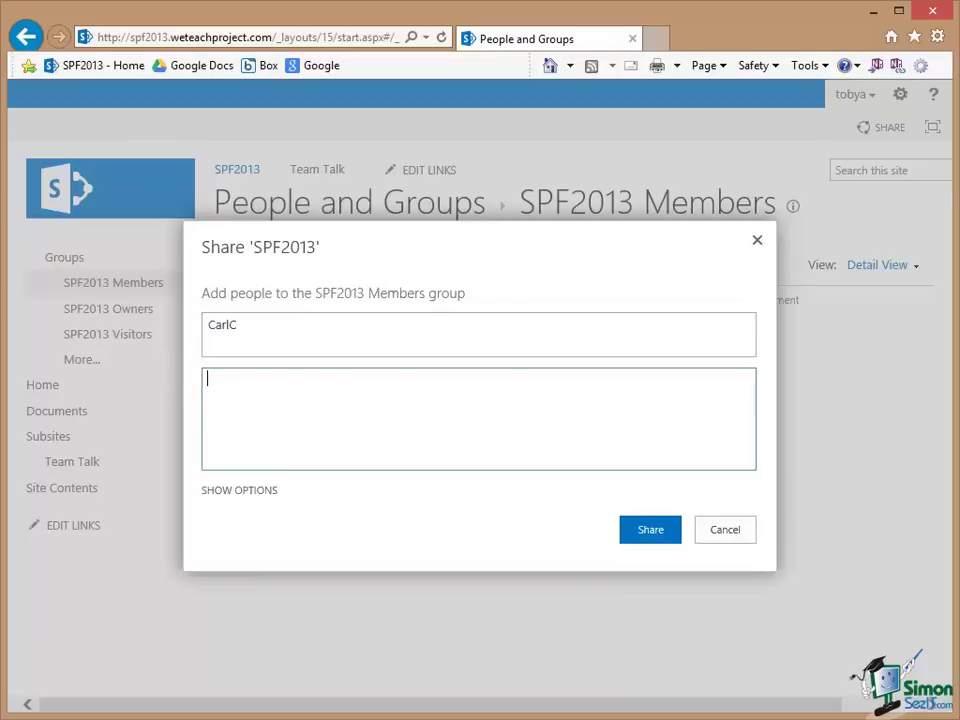
text(Hi Carl - please join us in the new site!)
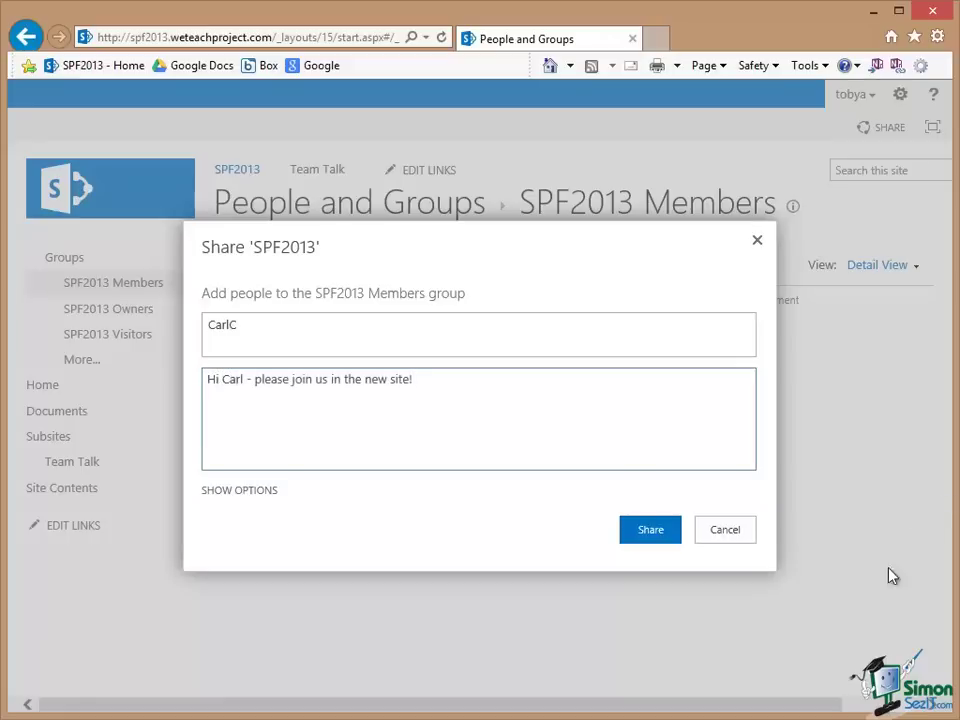
click(218, 490)
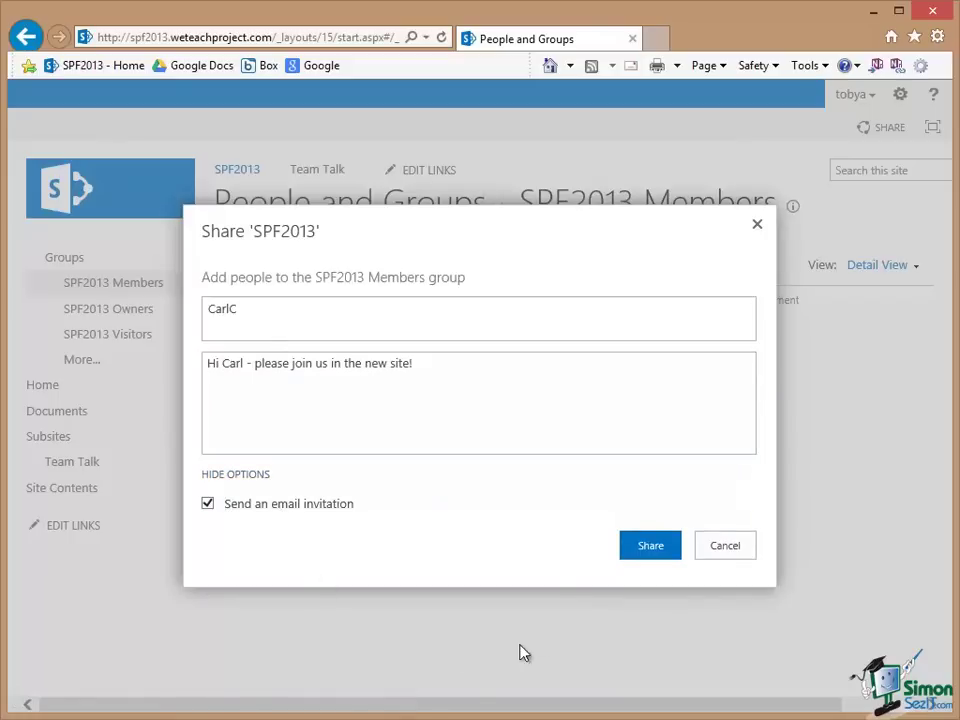
click(650, 546)
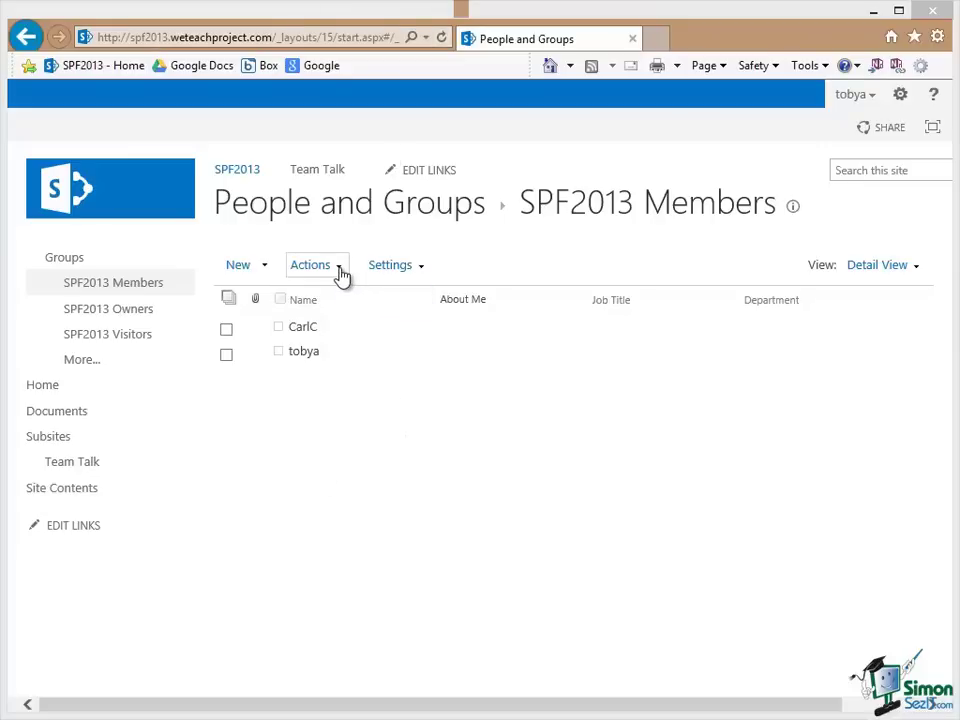
Open the Actions menu on the Members list, then close it without choosing anything.
click(340, 272)
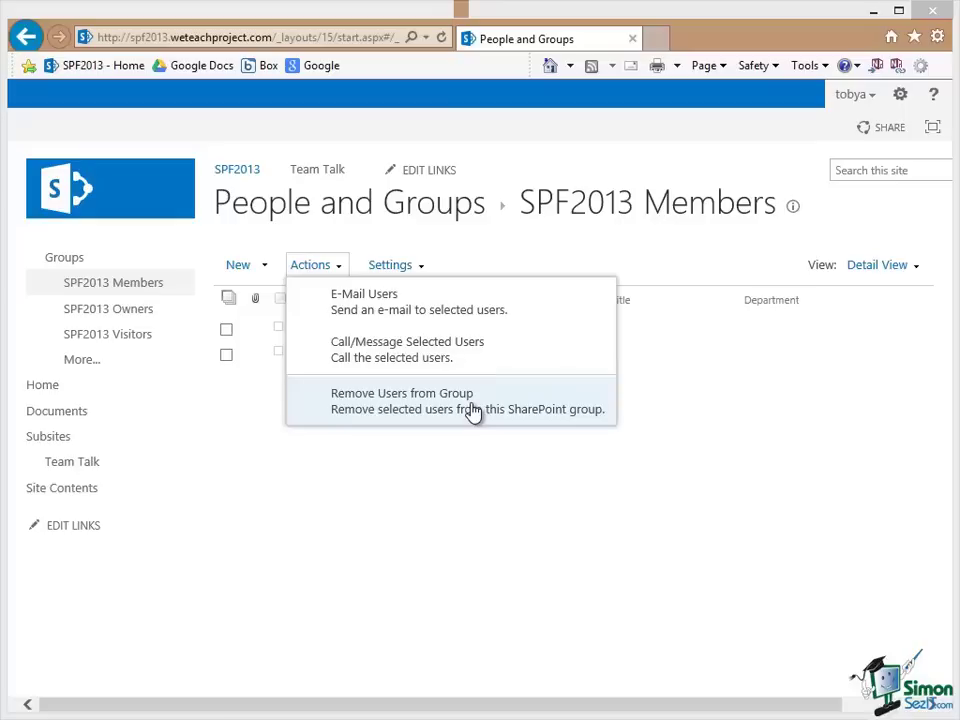
click(617, 259)
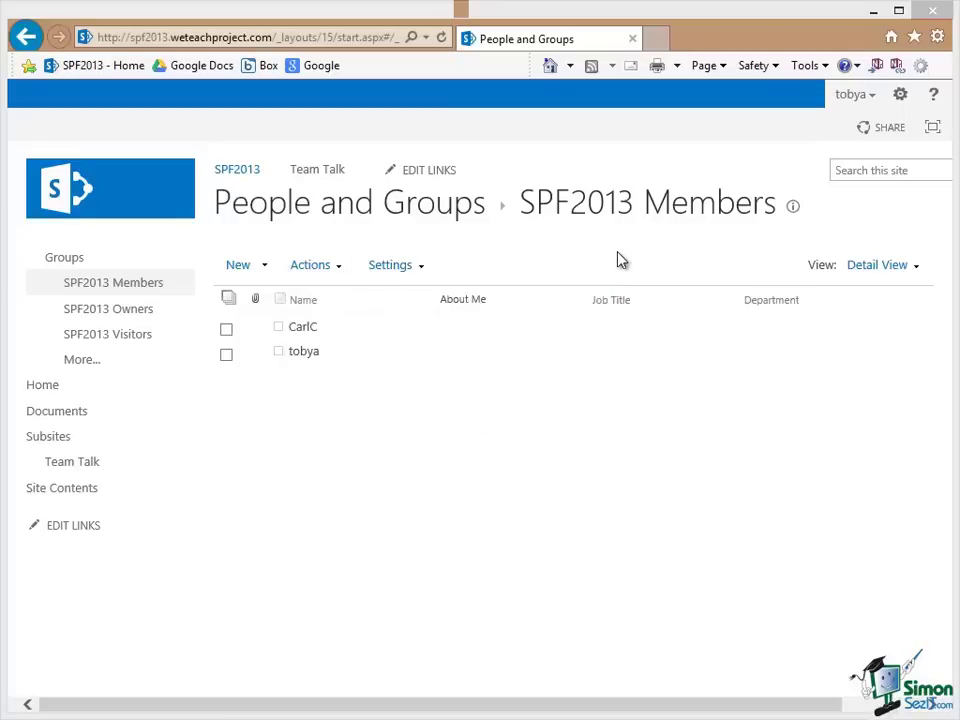
click(422, 267)
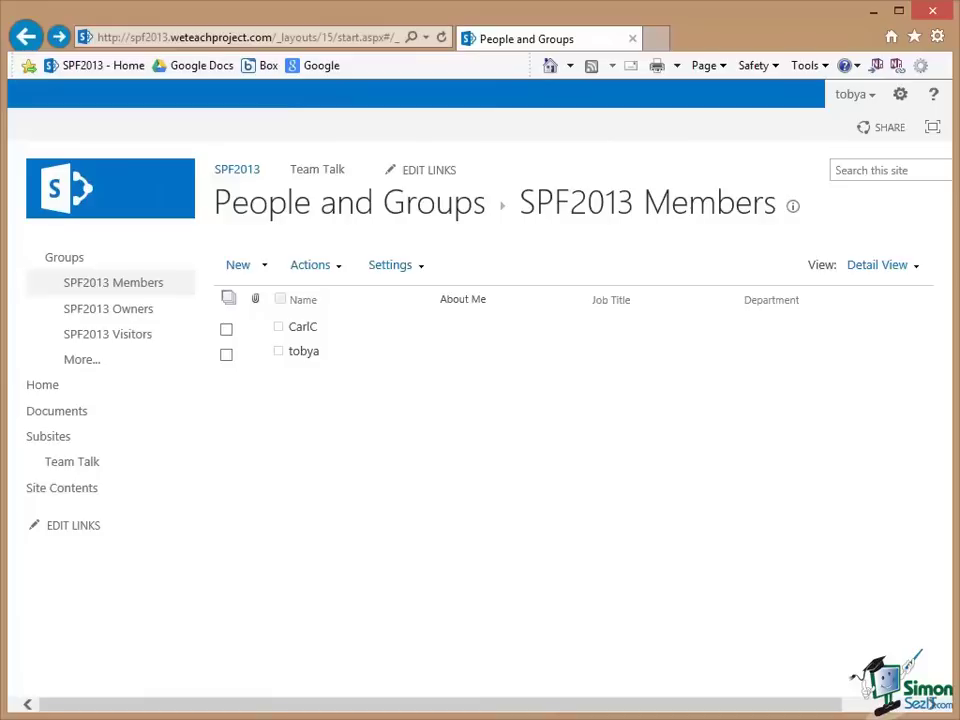
From the full site groups list, start a New Group and click into its description box.
click(96, 369)
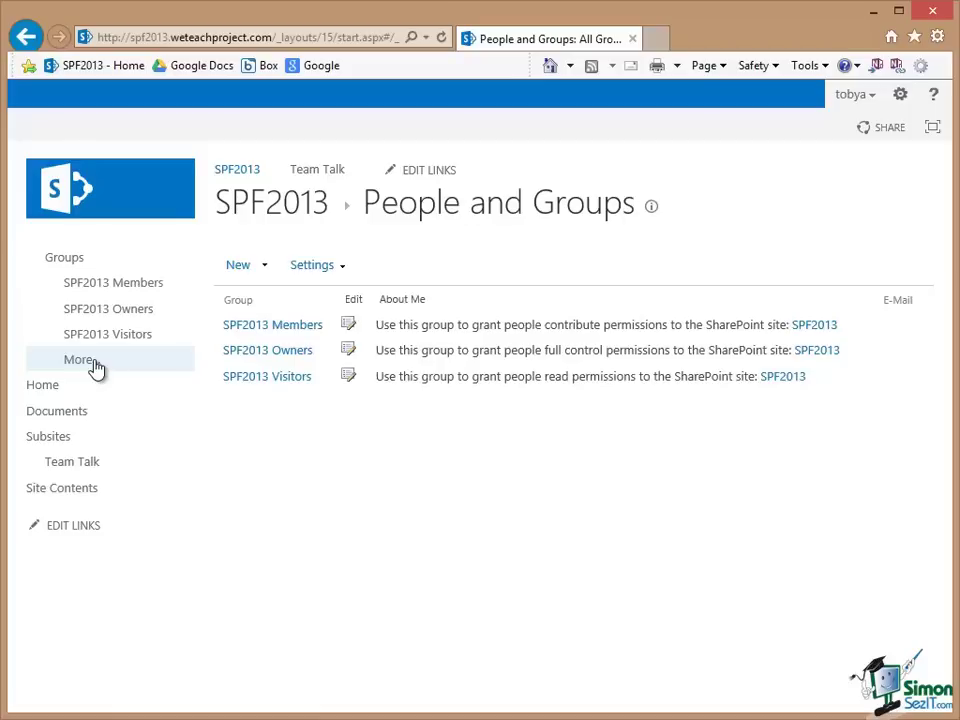
click(266, 268)
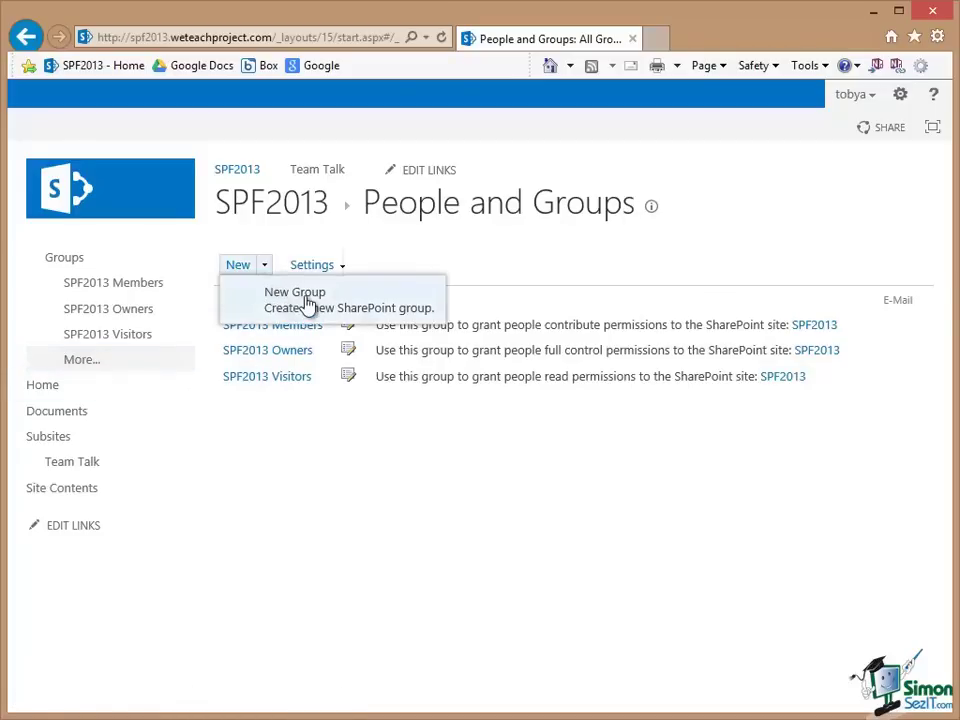
click(310, 300)
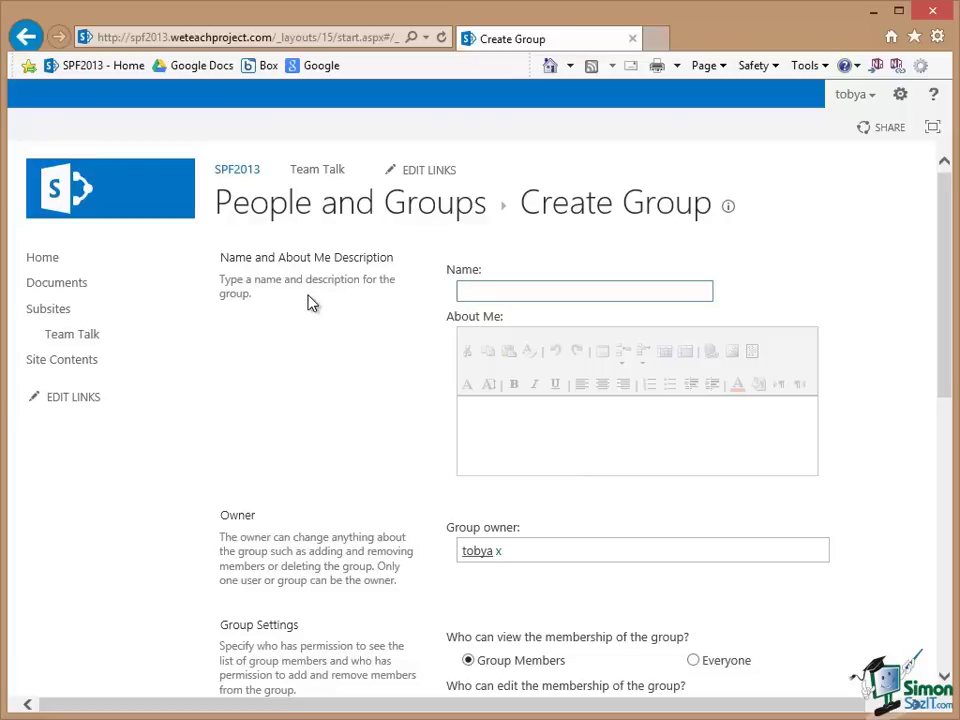
click(495, 450)
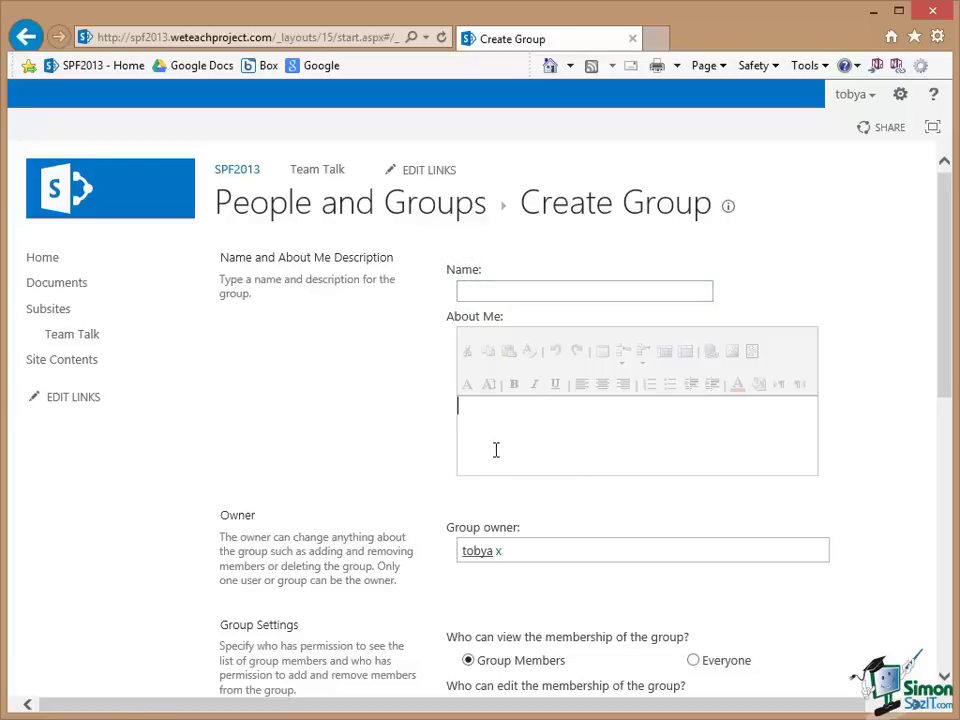
click(537, 554)
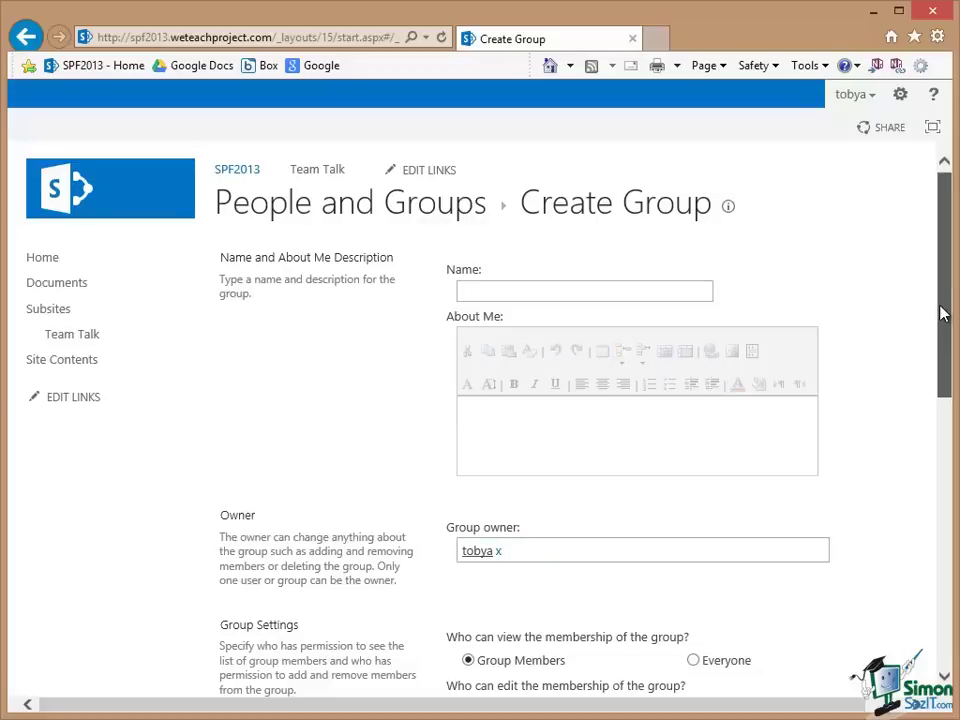
drag(943, 317, 953, 498)
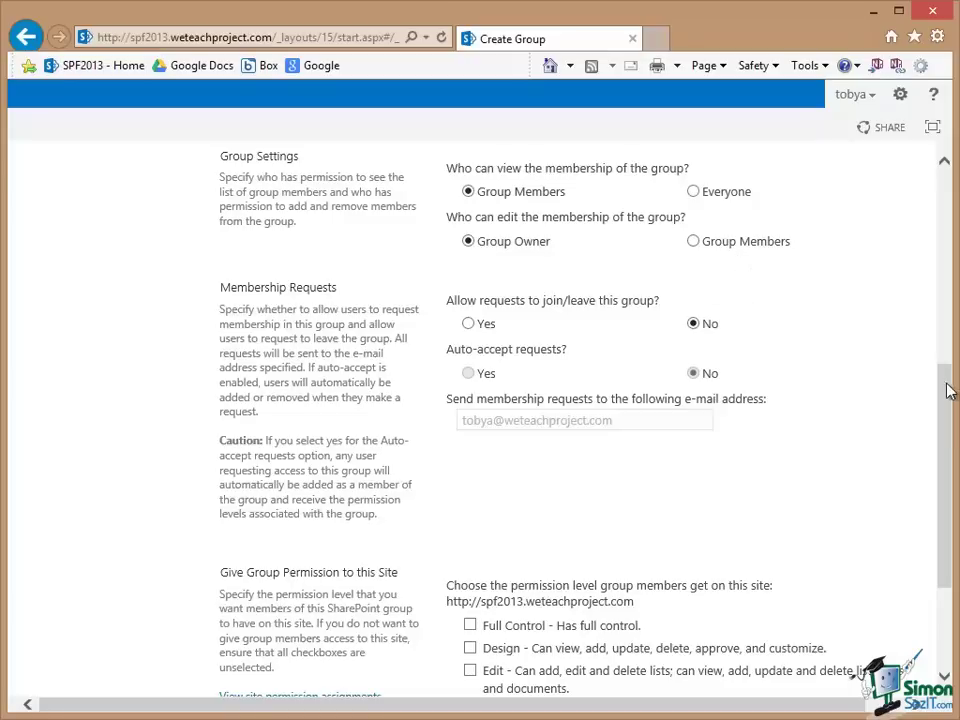
mouse_move(944, 391)
mouse_down()
mouse_move(948, 466)
mouse_move(952, 396)
mouse_up()
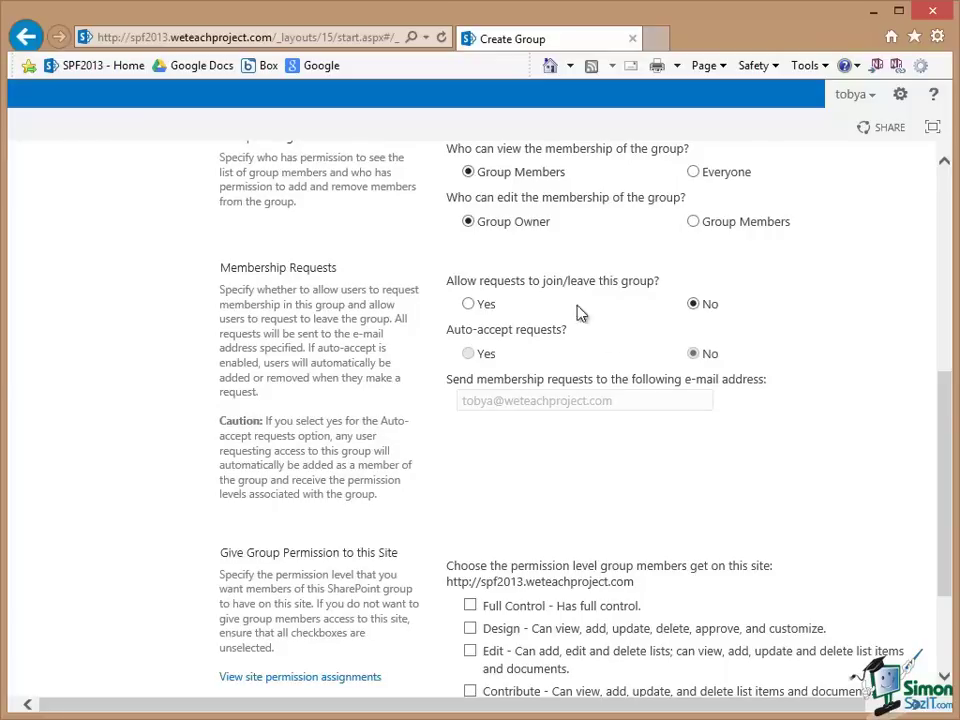
mouse_move(946, 398)
mouse_down()
mouse_move(945, 501)
mouse_move(936, 178)
mouse_up()
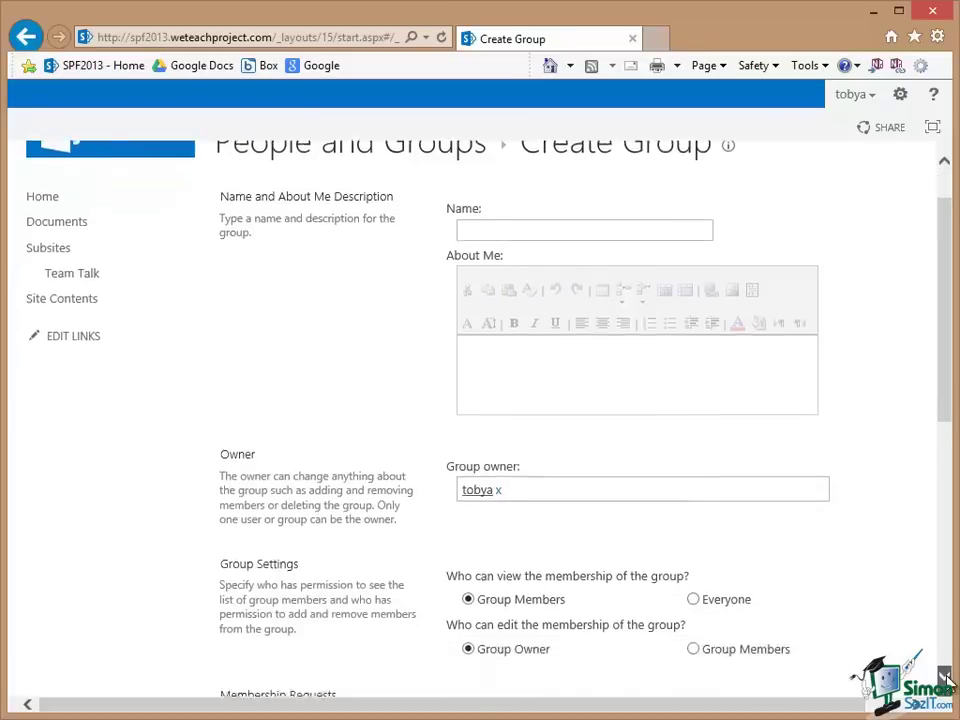
scroll(947, 680, down, 5)
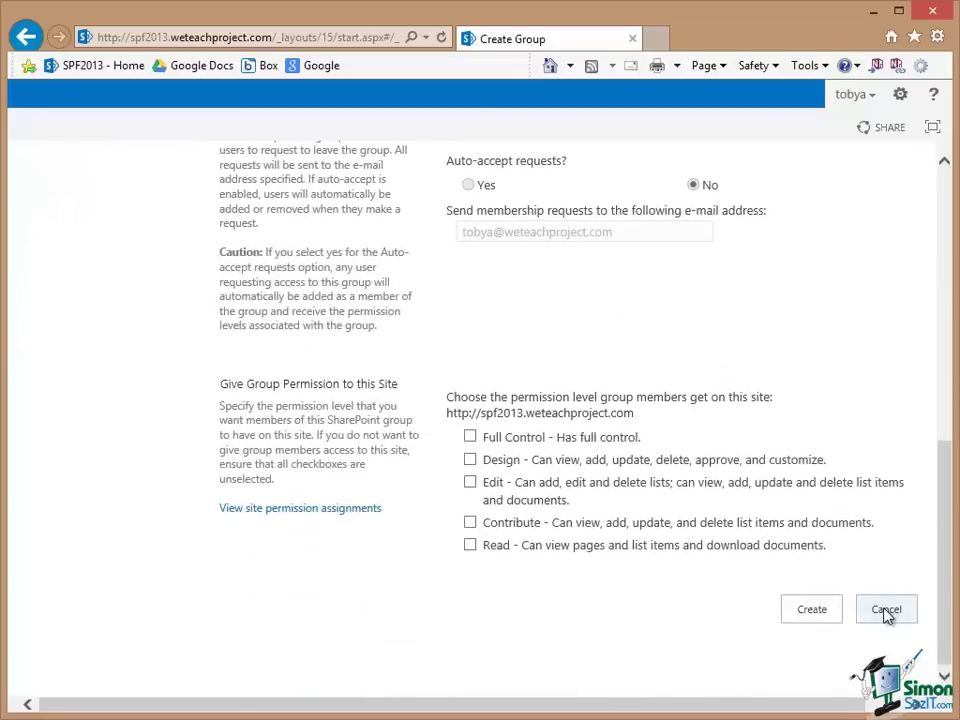
Cancel the Create Group form without creating a group.
click(885, 610)
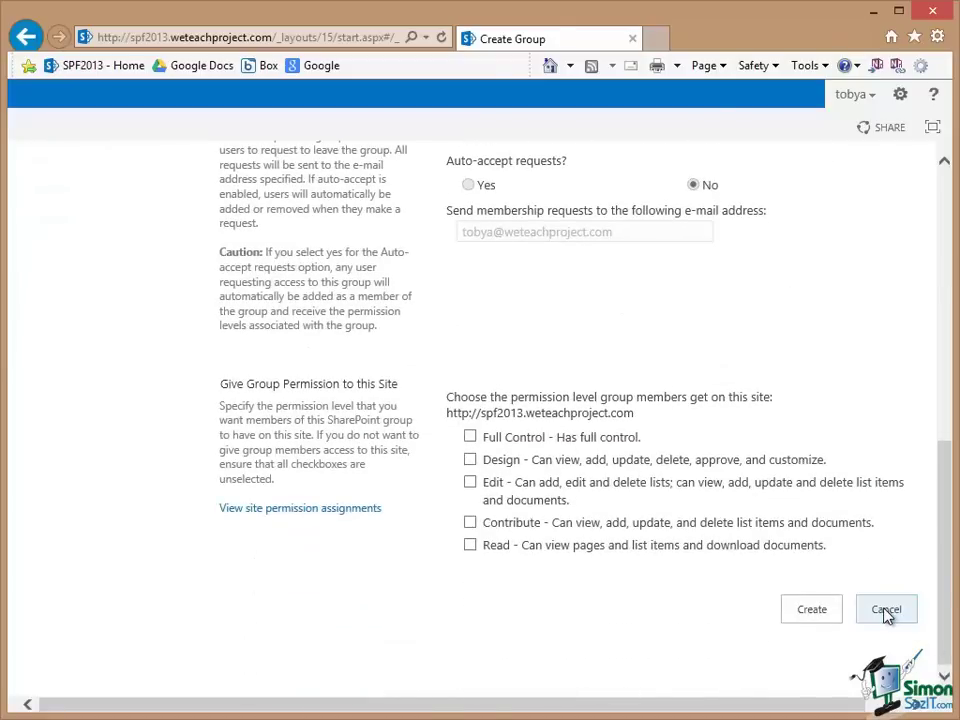